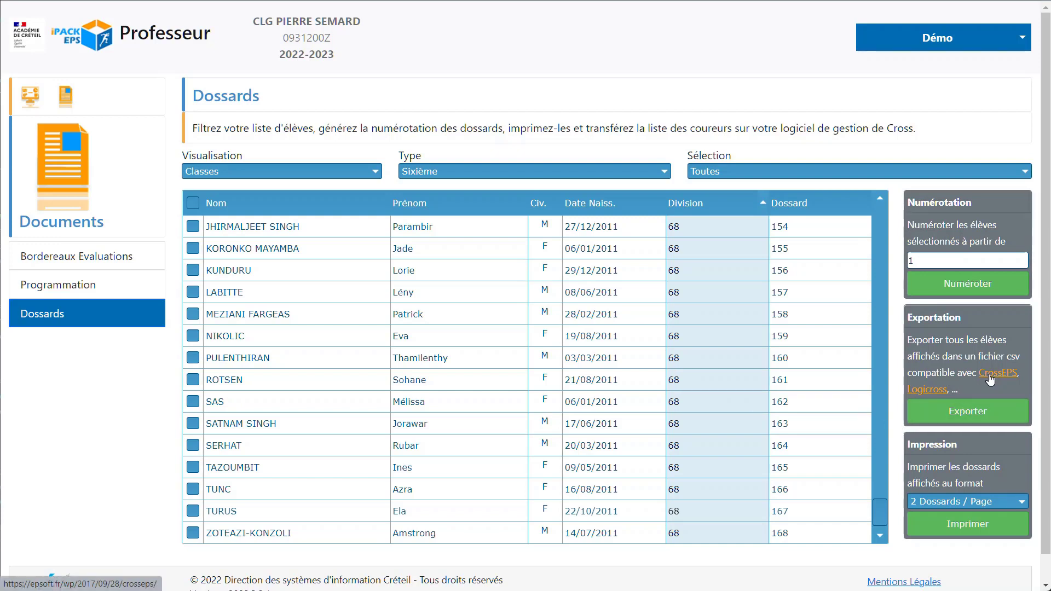
Open the CrossEPS product page from the export notes and look over its description and the CrossPC window
click(990, 378)
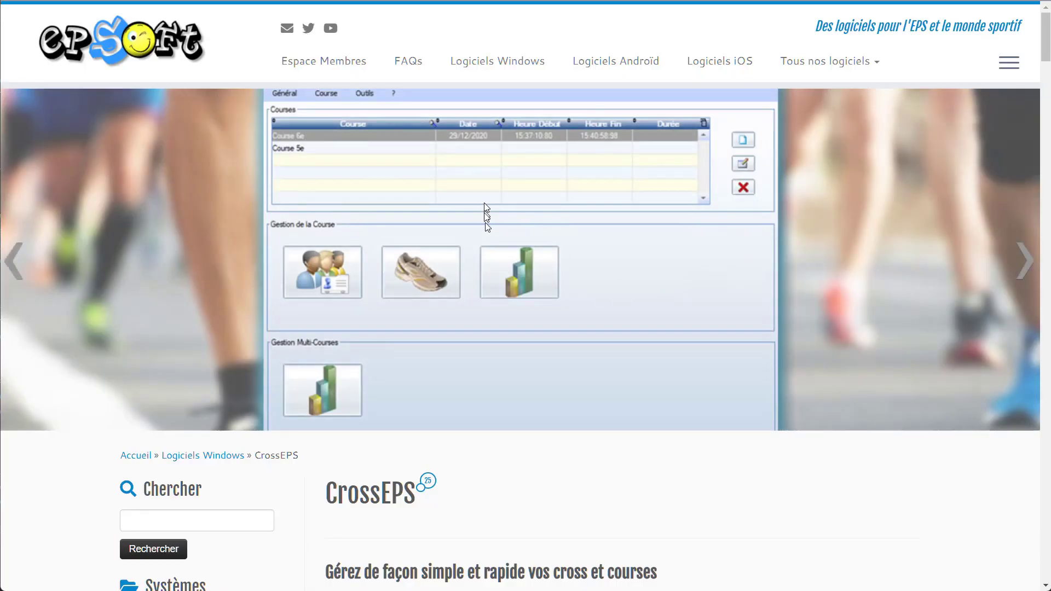
scroll(482, 214, down, 12)
scroll(449, 186, up, 2)
scroll(451, 168, up, 4)
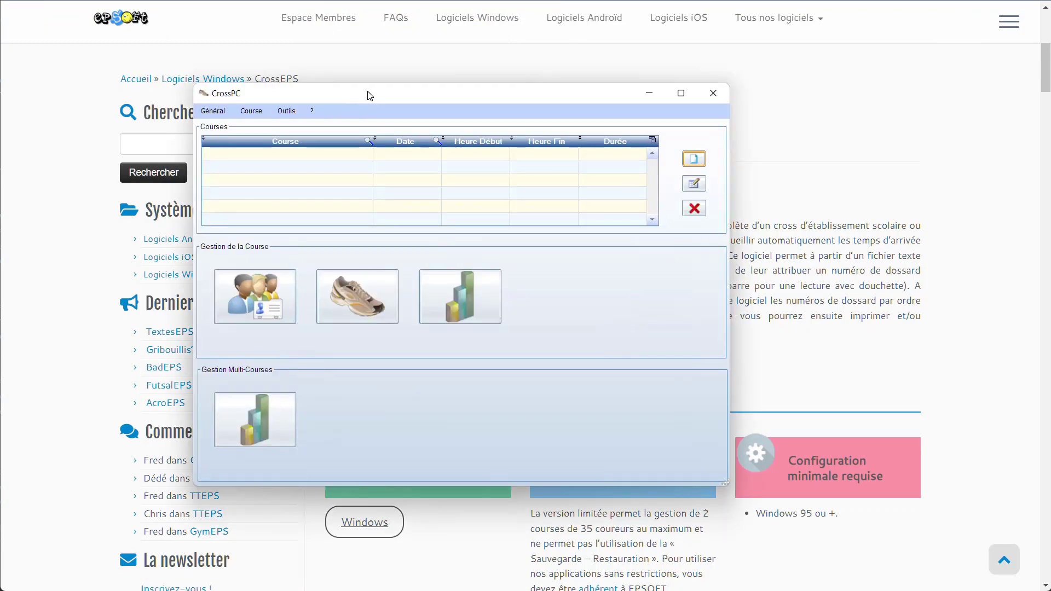
drag(371, 96, 402, 90)
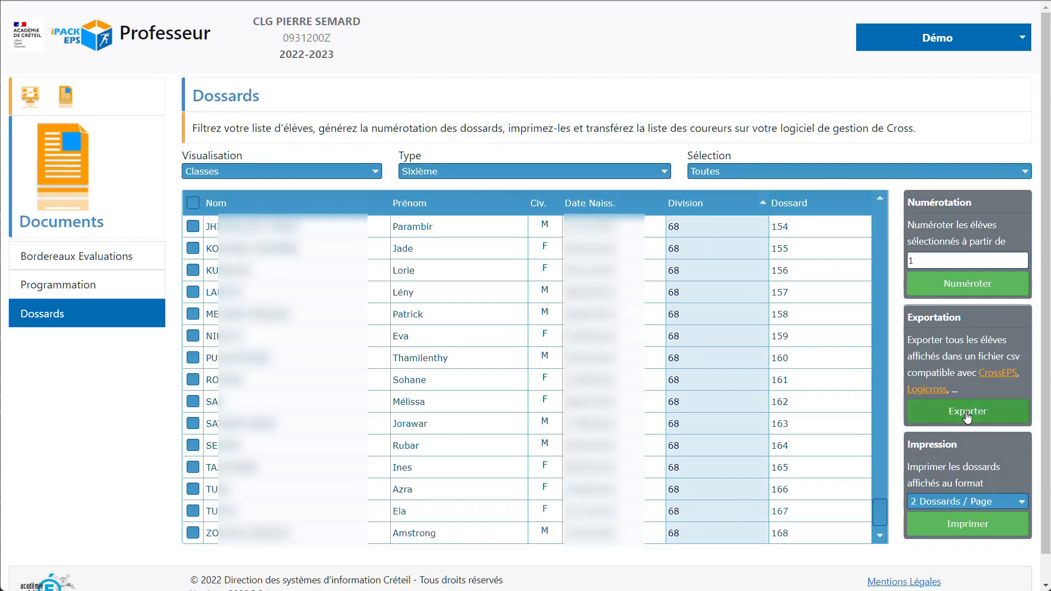
Export the displayed Sixième bib list as Dossards_Toutes.csv into the iPack folder
drag(879, 511, 893, 539)
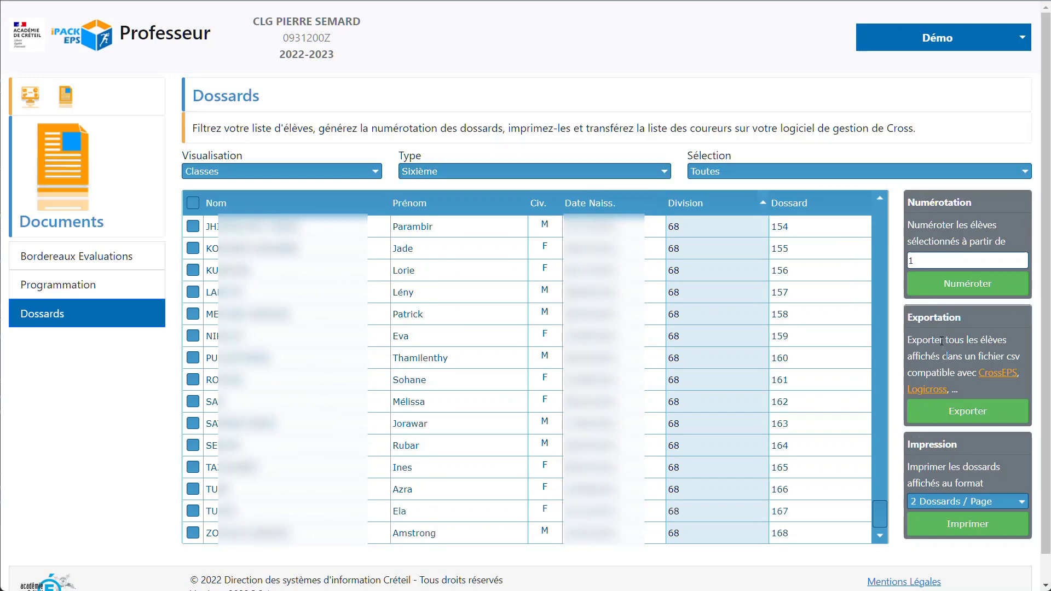
click(966, 423)
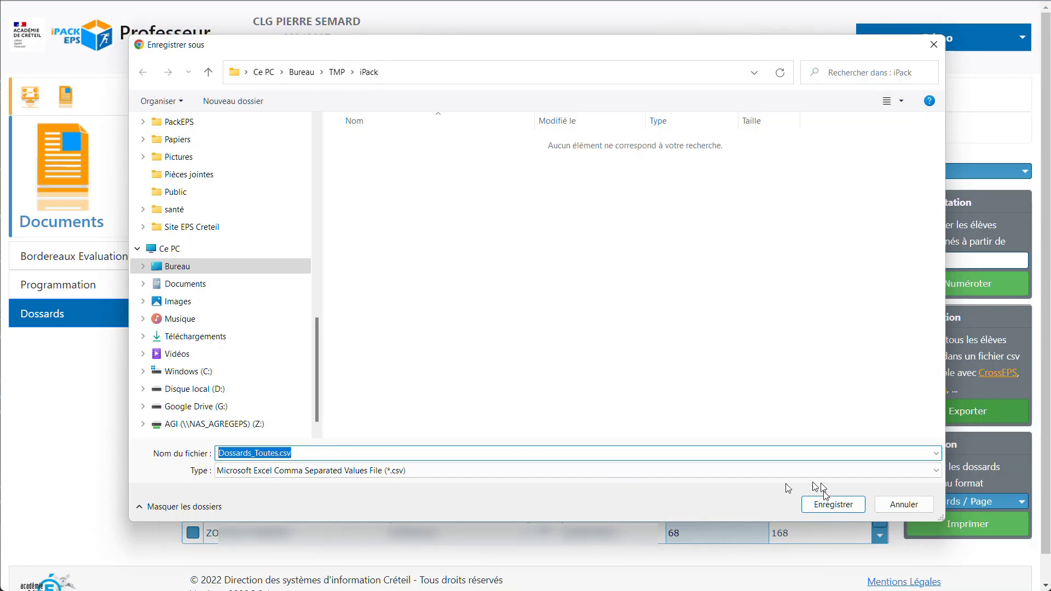
click(832, 504)
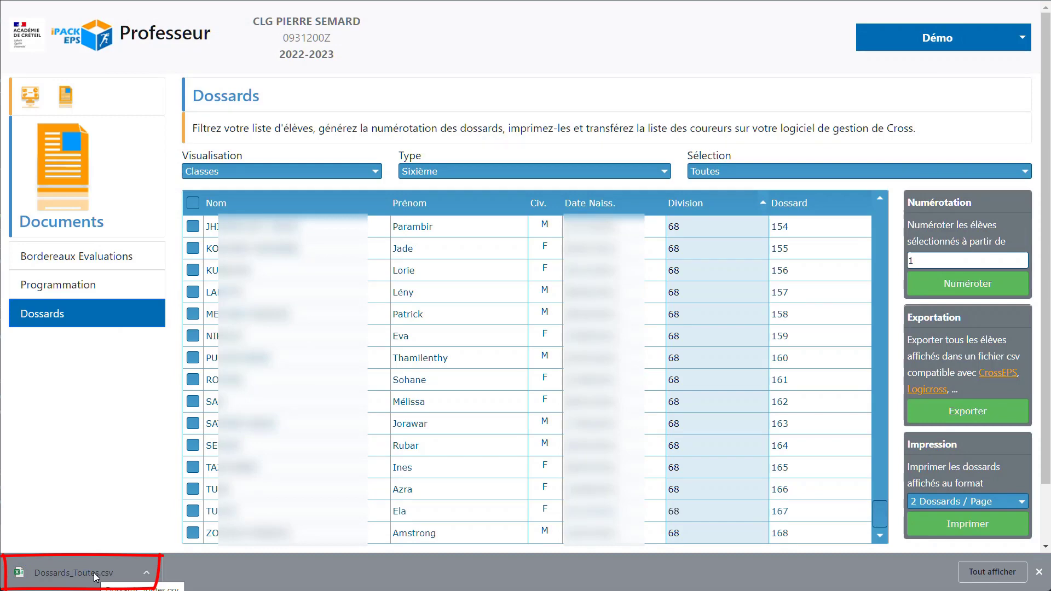
click(96, 573)
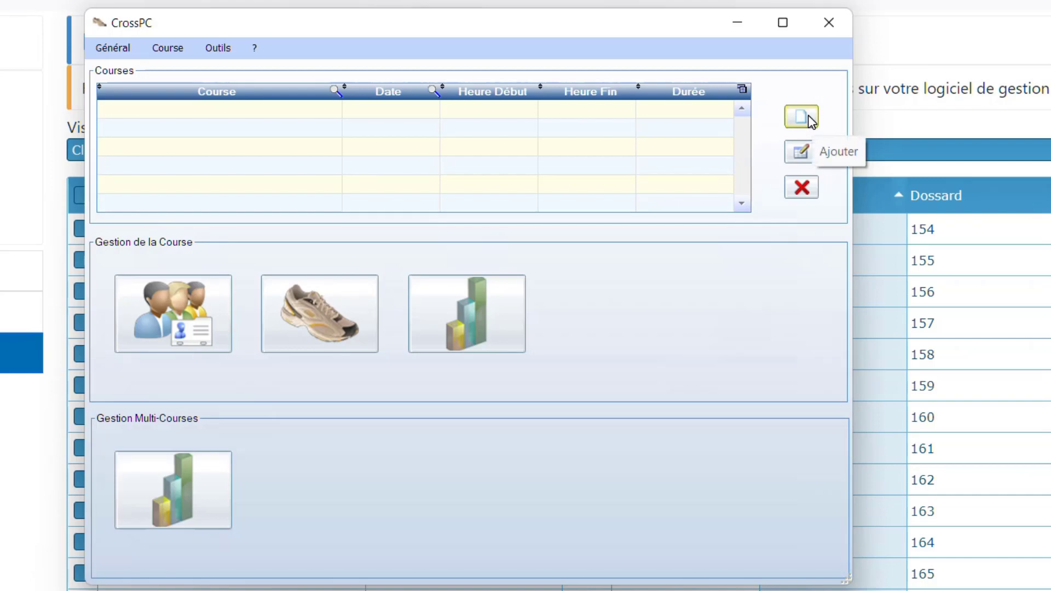
Create a race in CrossPC titled "Cross 6èmes" with a distance of 3000 metres and save it
click(808, 115)
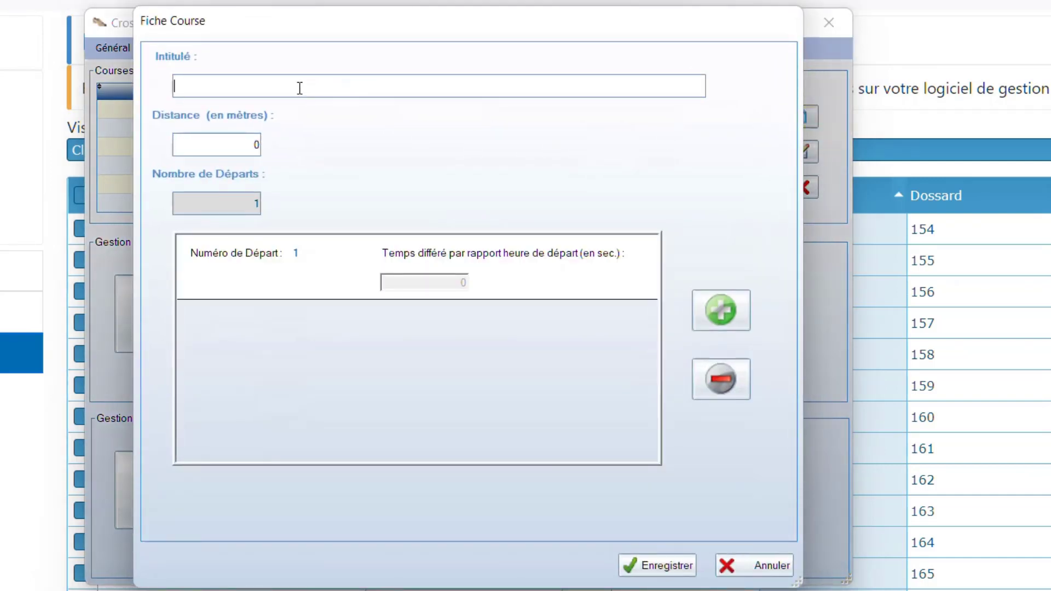
text(Cross 6è)
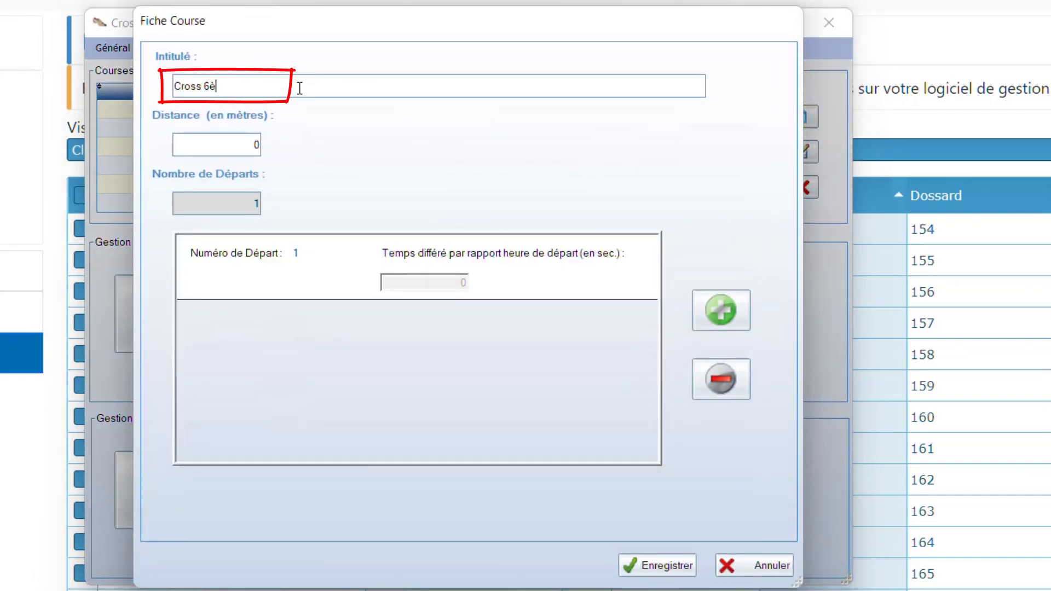
text(m,rs)
key(BackSpace)
key(BackSpace)
key(BackSpace)
text(es)
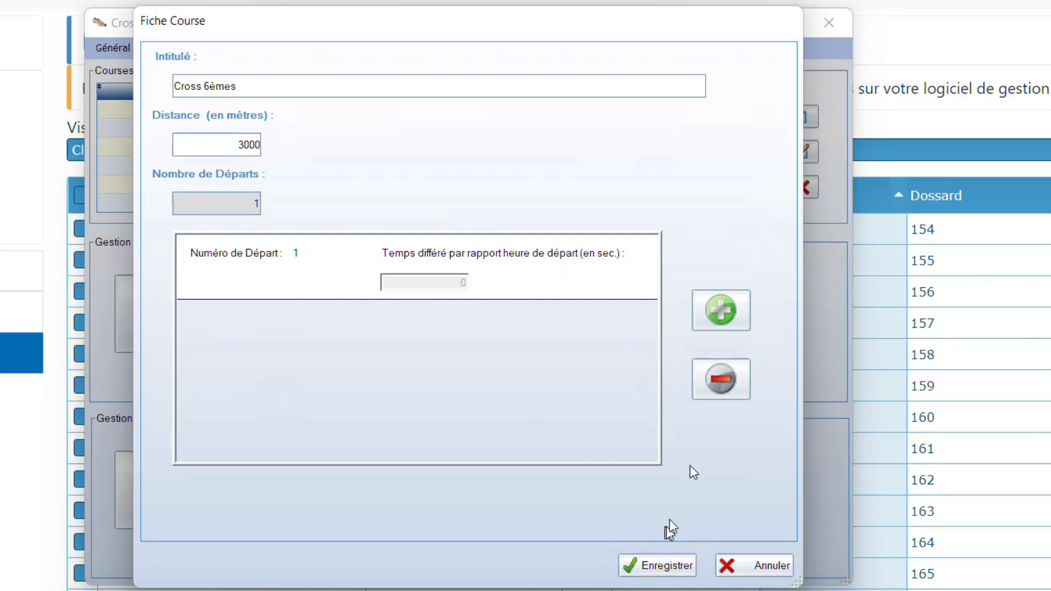
click(675, 569)
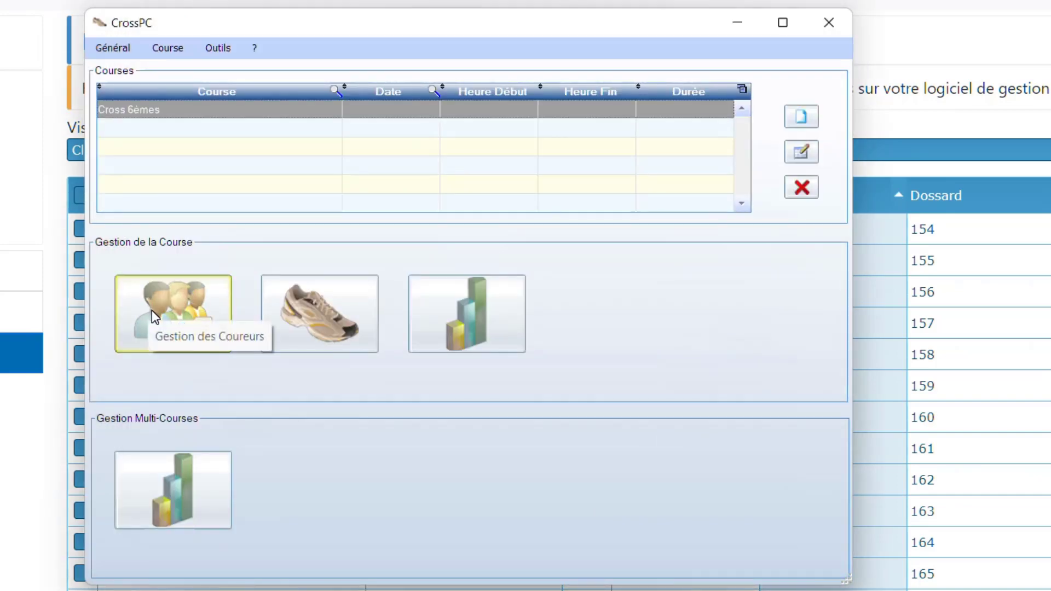
Start importing runners into the Cross 6èmes race from the file Dossards_Toutes.csv
click(156, 319)
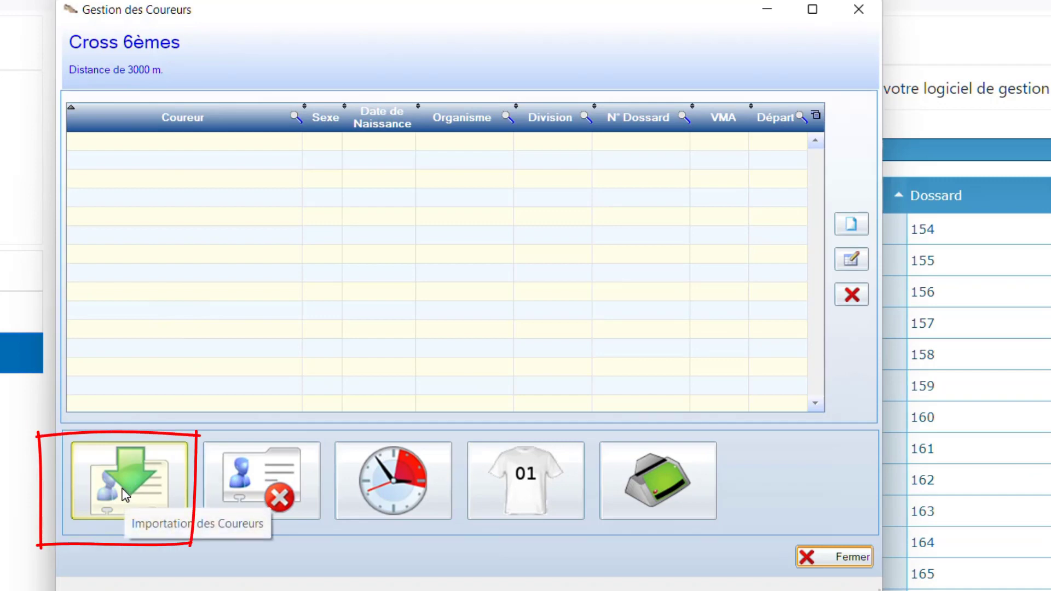
click(121, 487)
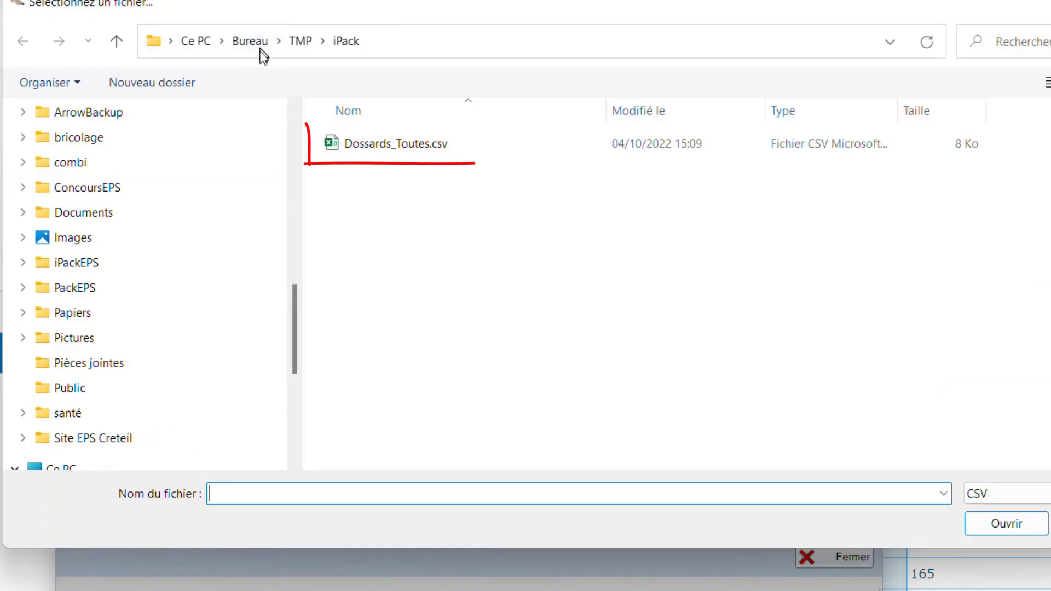
click(383, 147)
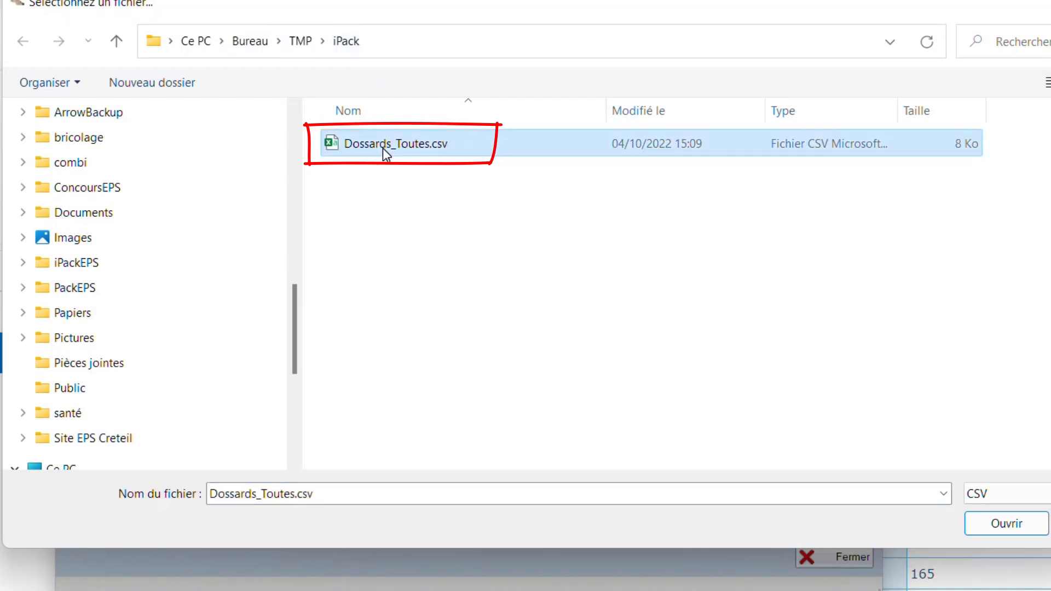
click(1018, 518)
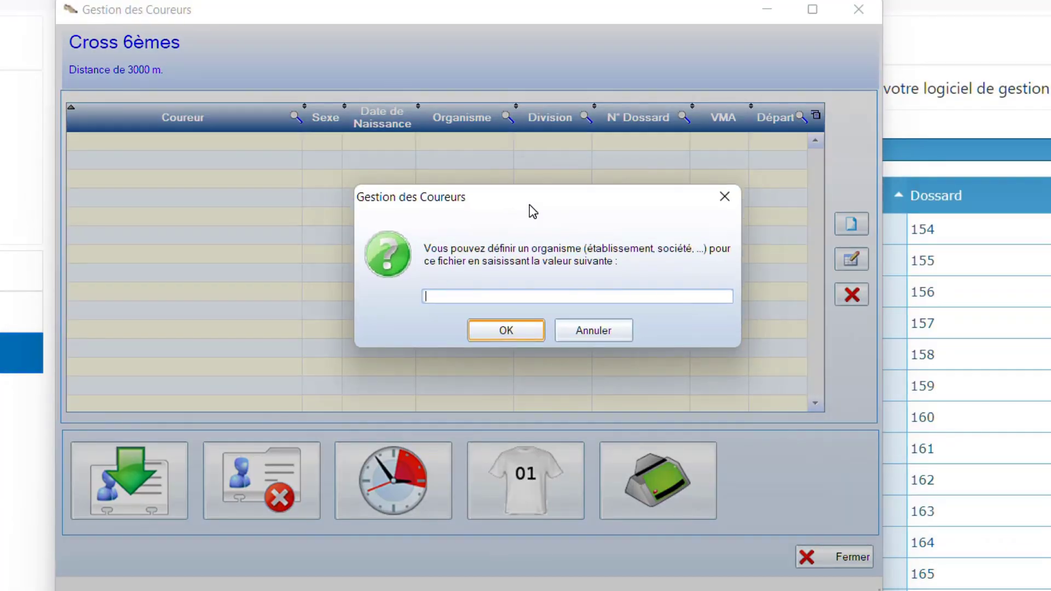
Set the imported file's organisation to "Clg Sémard" and complete the runner import
text(Sémar)
text(d)
text(Clg)
click(515, 331)
click(470, 343)
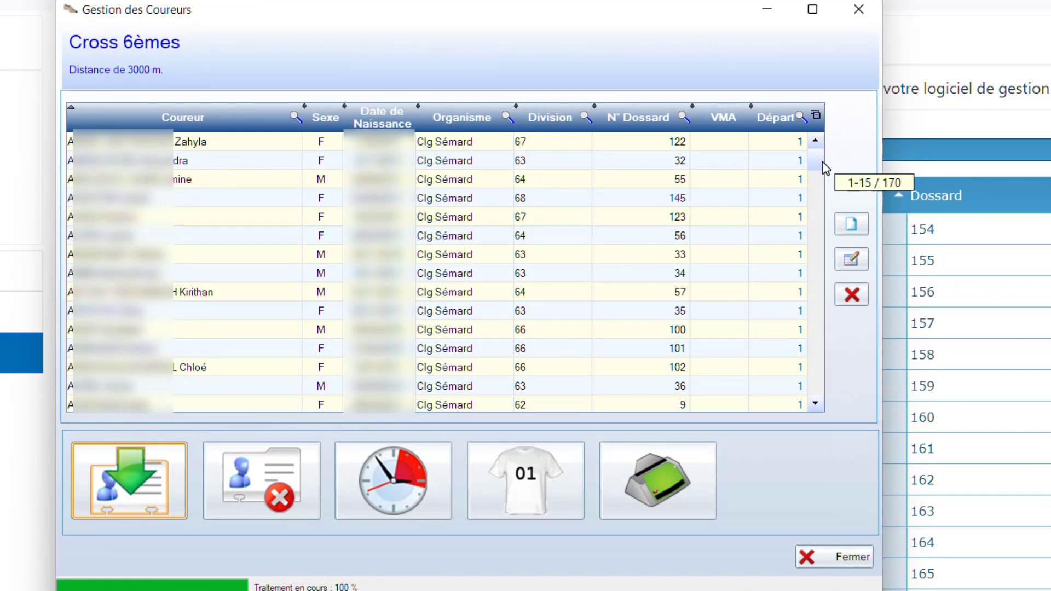
Review the imported runners down to the end of the list and close the runner management window
drag(822, 162, 832, 409)
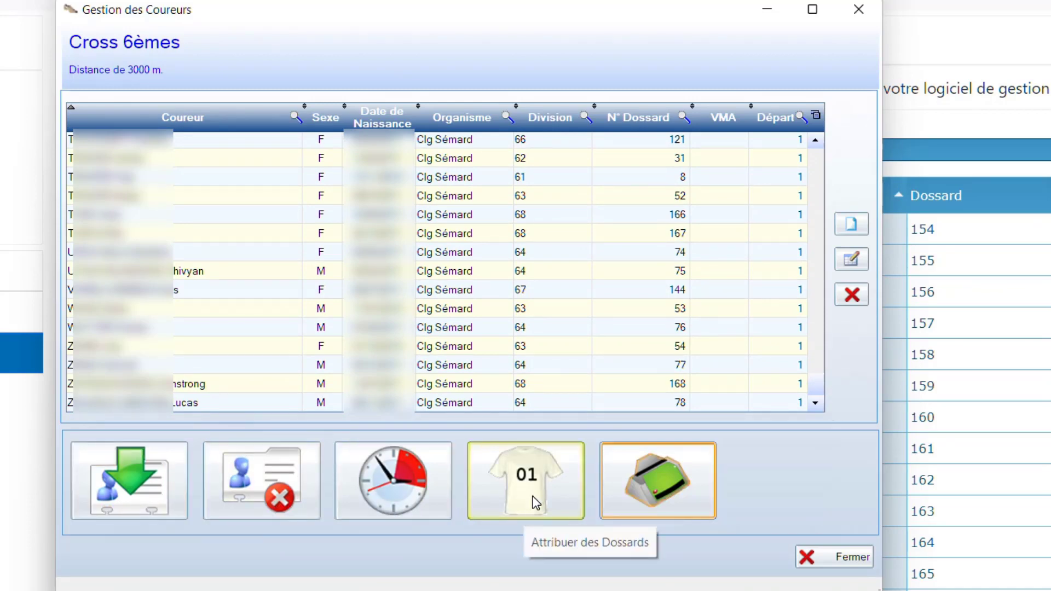
click(665, 482)
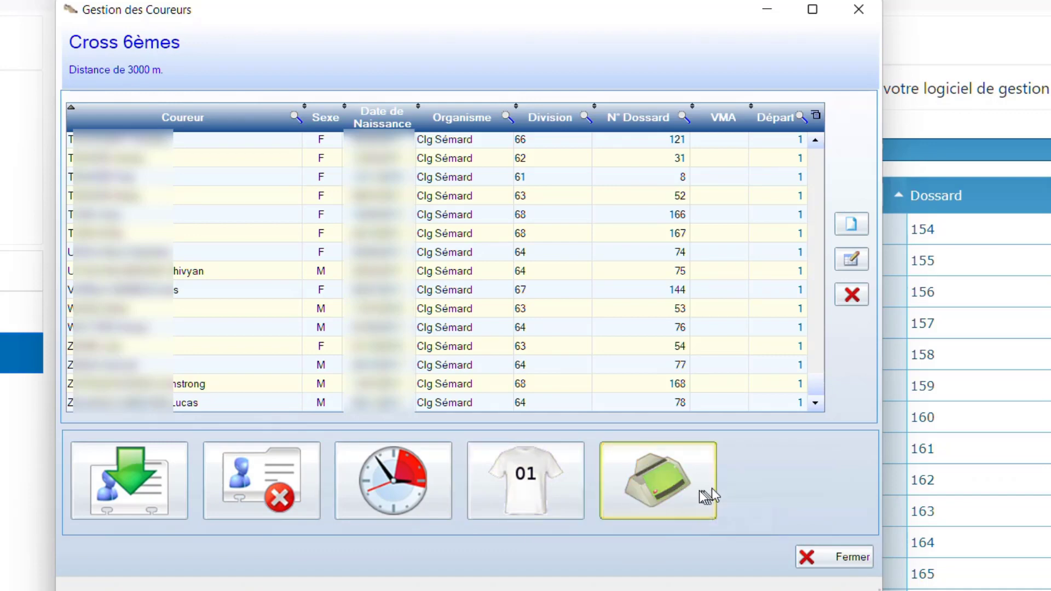
click(836, 556)
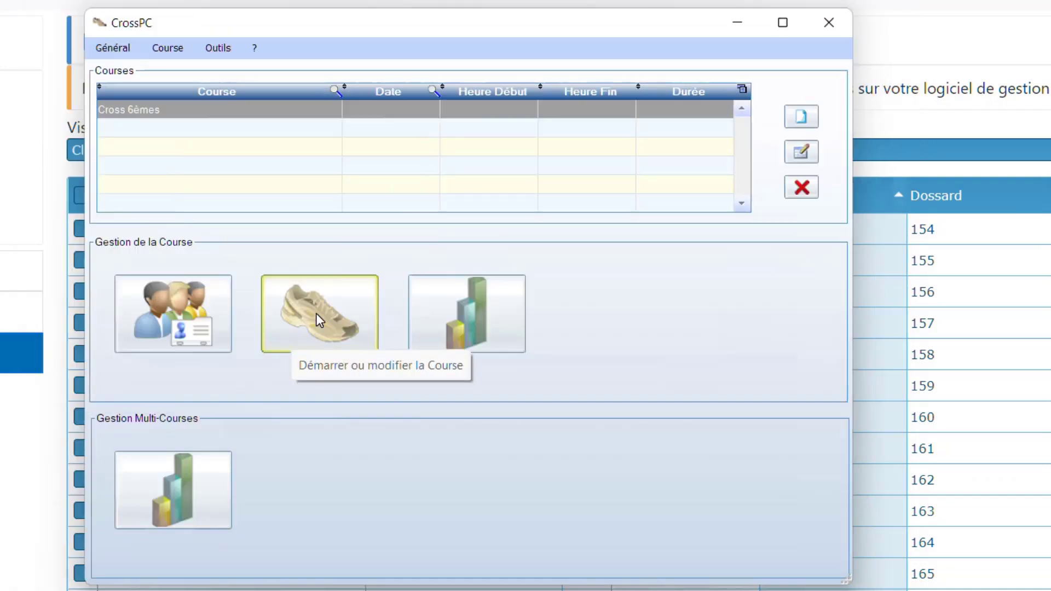
Start the Cross 6èmes race and record seven individual arrivals at successive times
click(325, 316)
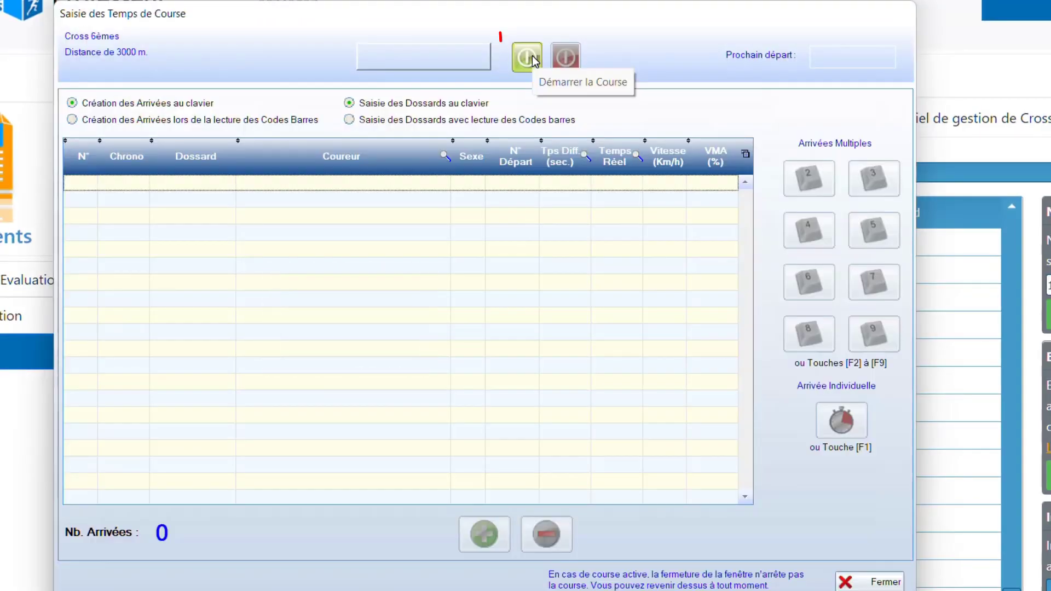
click(527, 57)
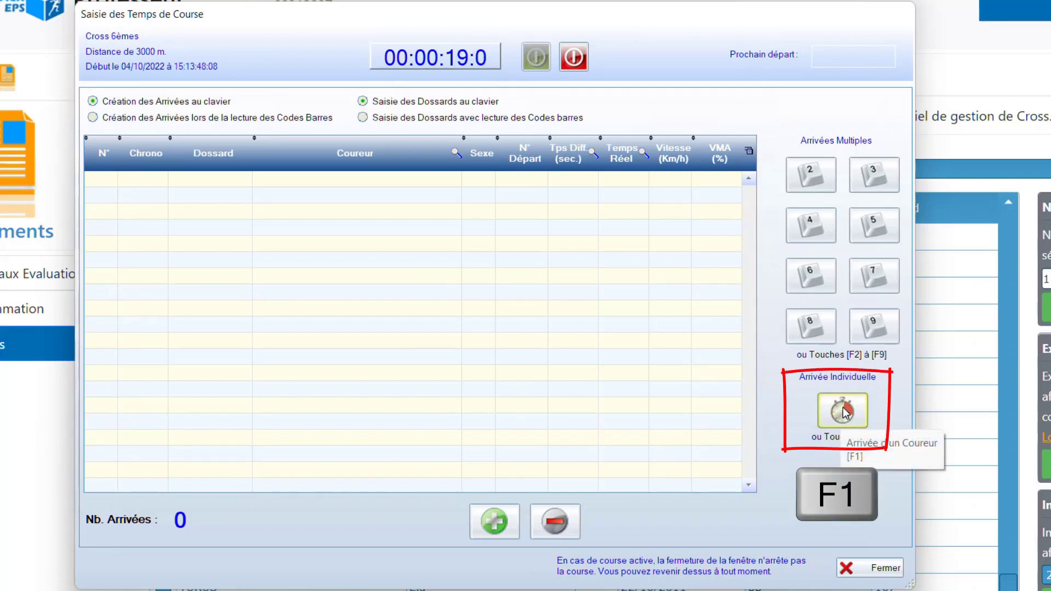
click(847, 414)
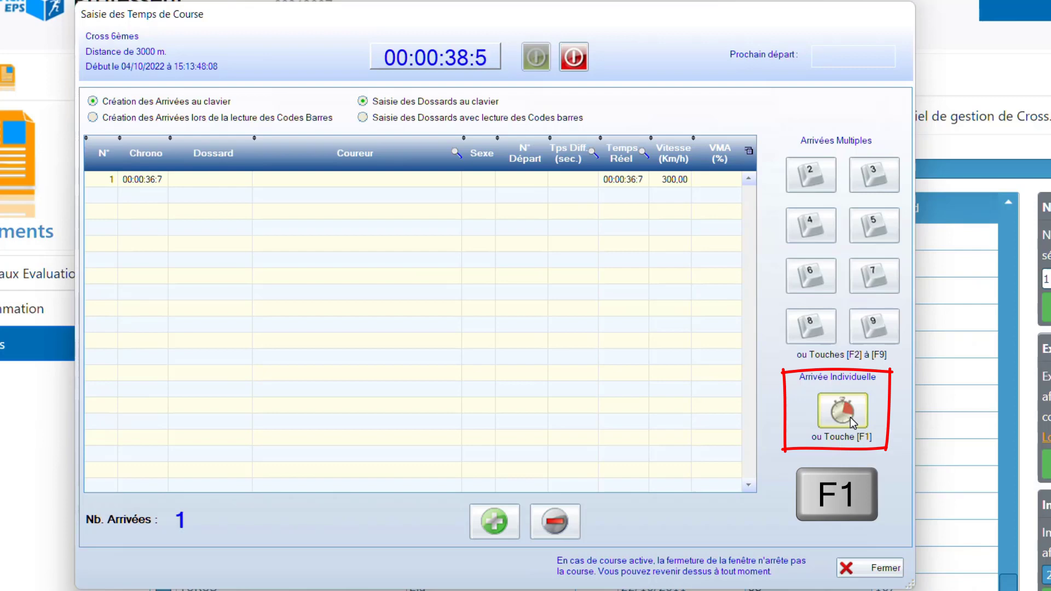
click(850, 417)
click(850, 417)
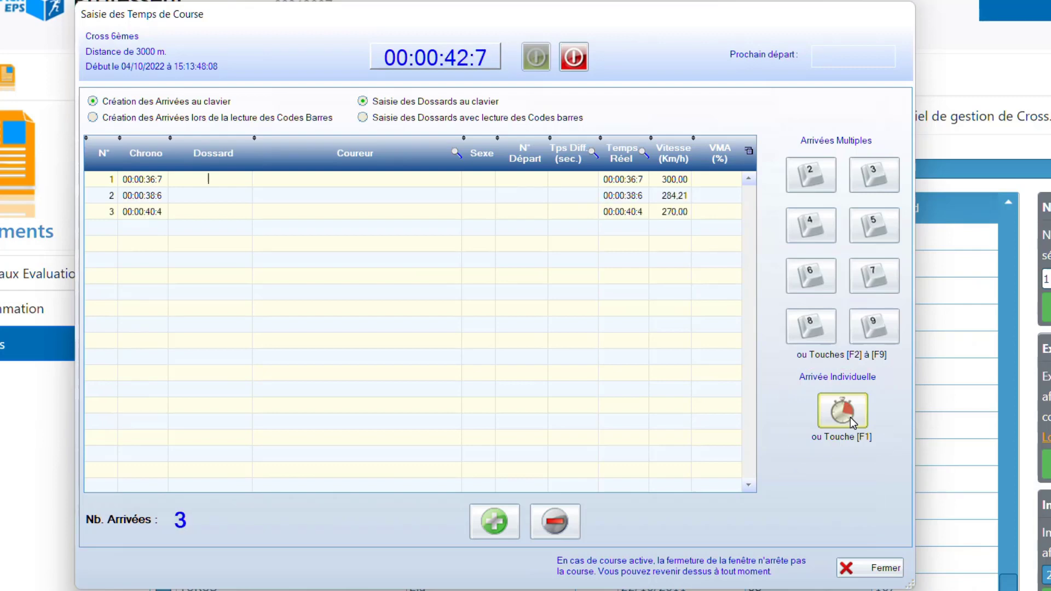
click(849, 417)
click(849, 417)
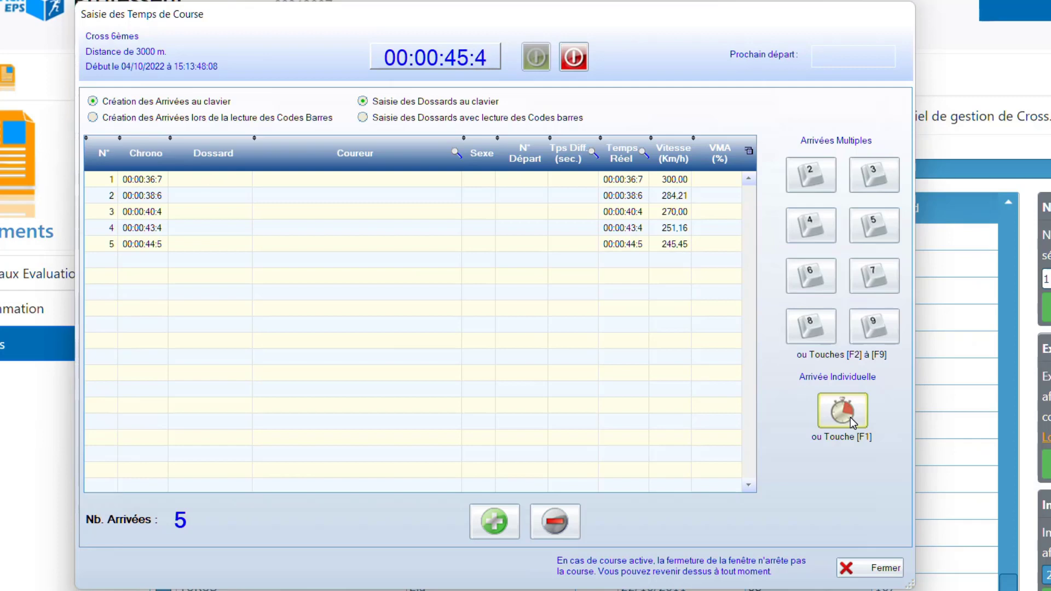
click(849, 417)
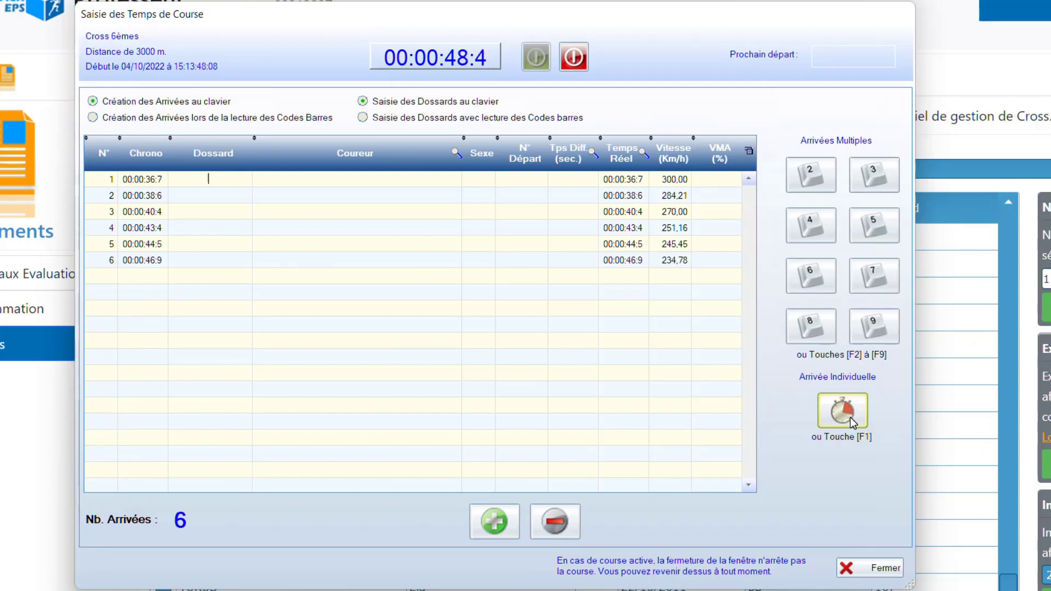
click(849, 417)
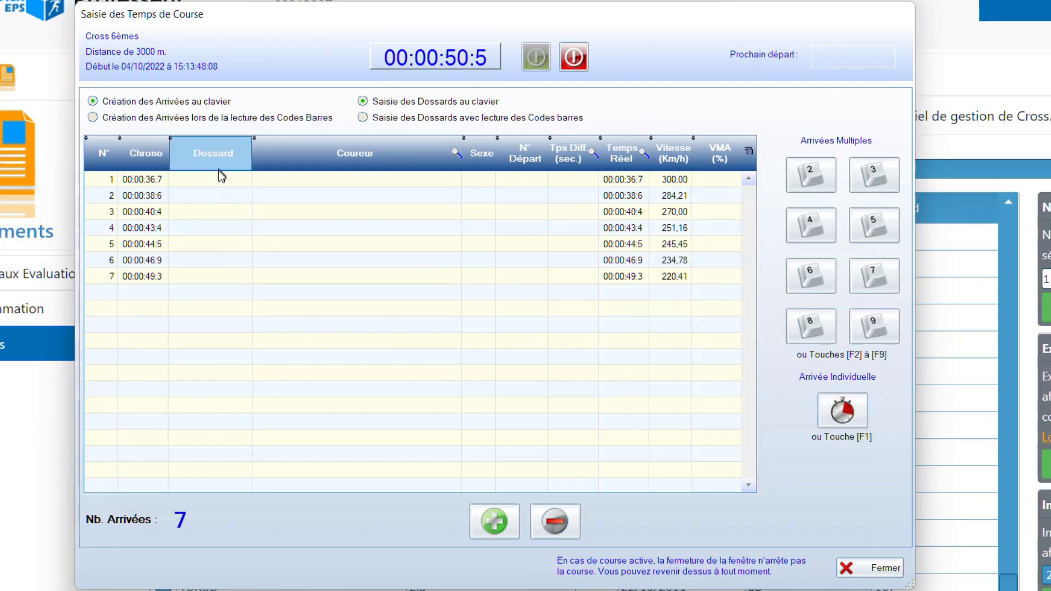
Assign bib numbers 100, 57, 33 and 12 to the first four arrivals in order
text(1)
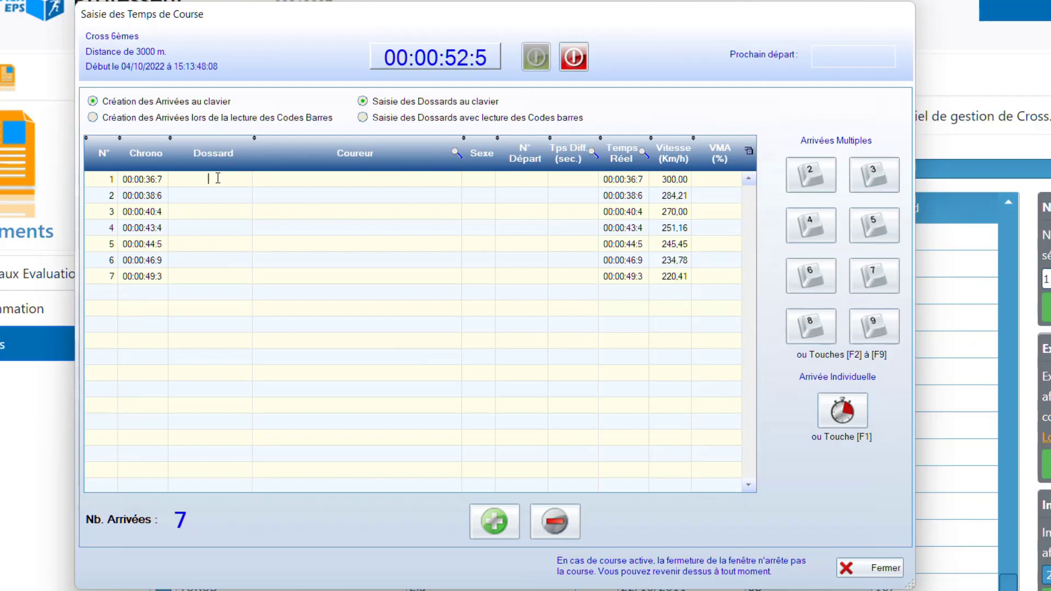
text(00)
key(Return)
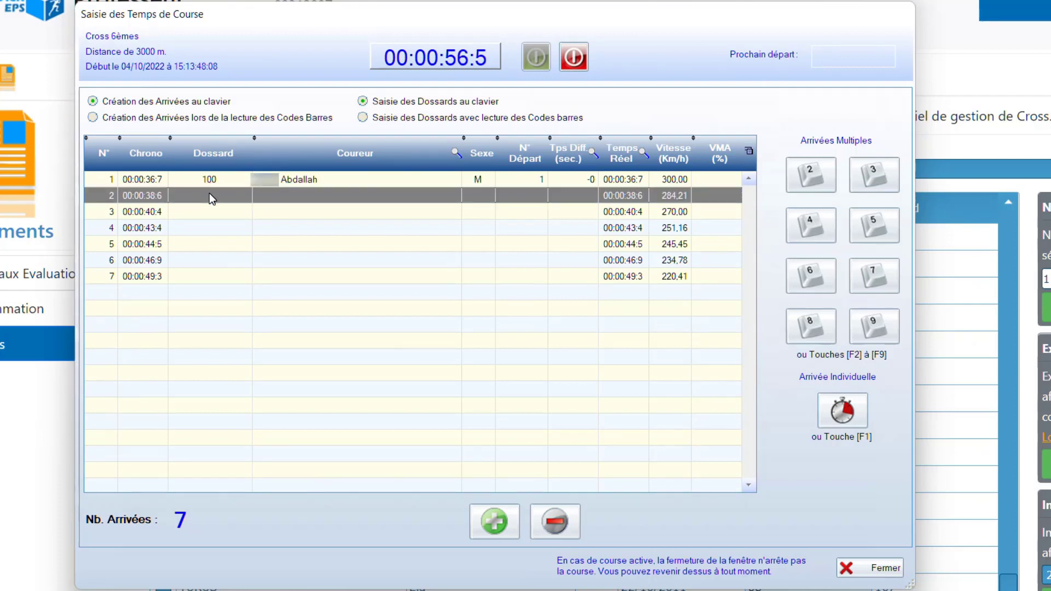
click(209, 194)
text(57)
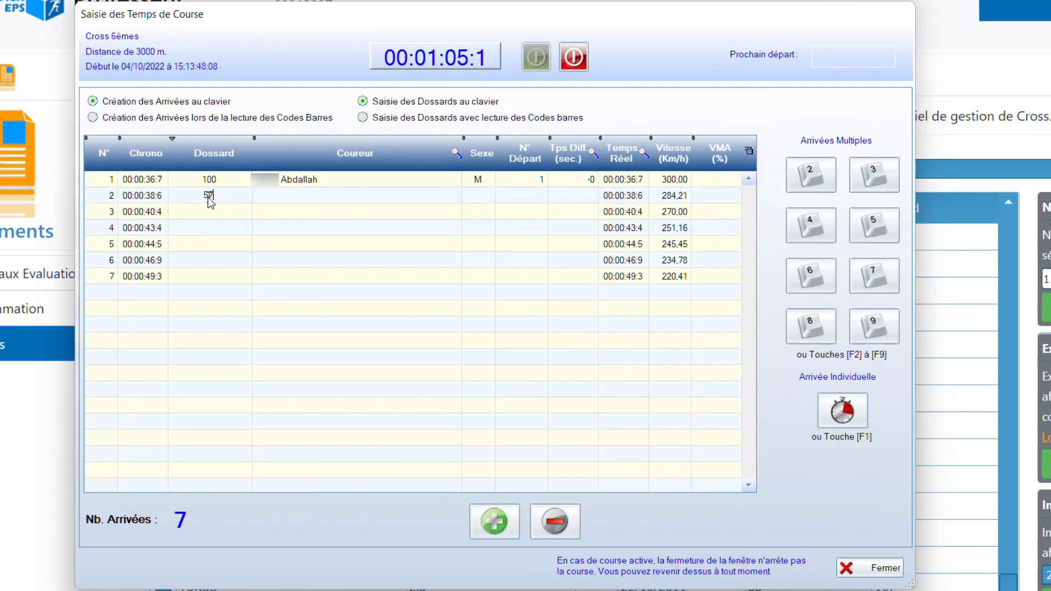
key(Return)
click(209, 211)
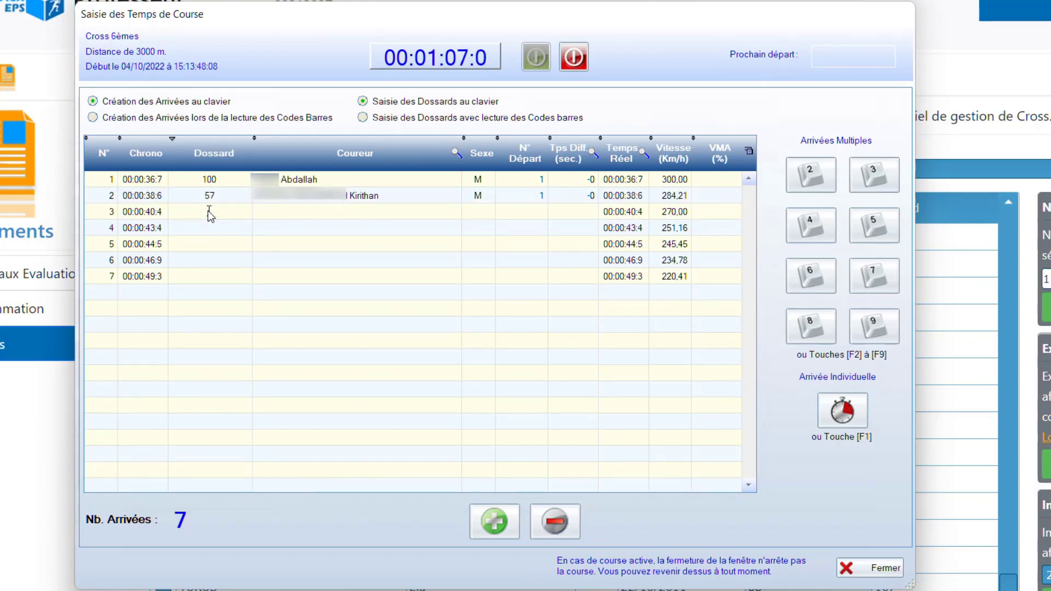
text(33)
key(Return)
click(209, 234)
text(12)
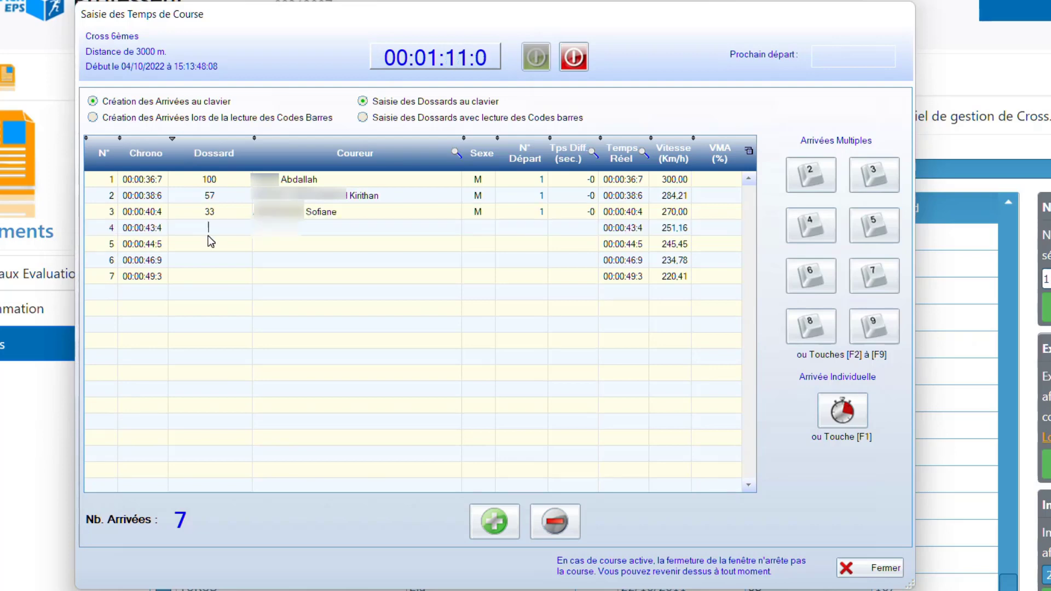
key(Return)
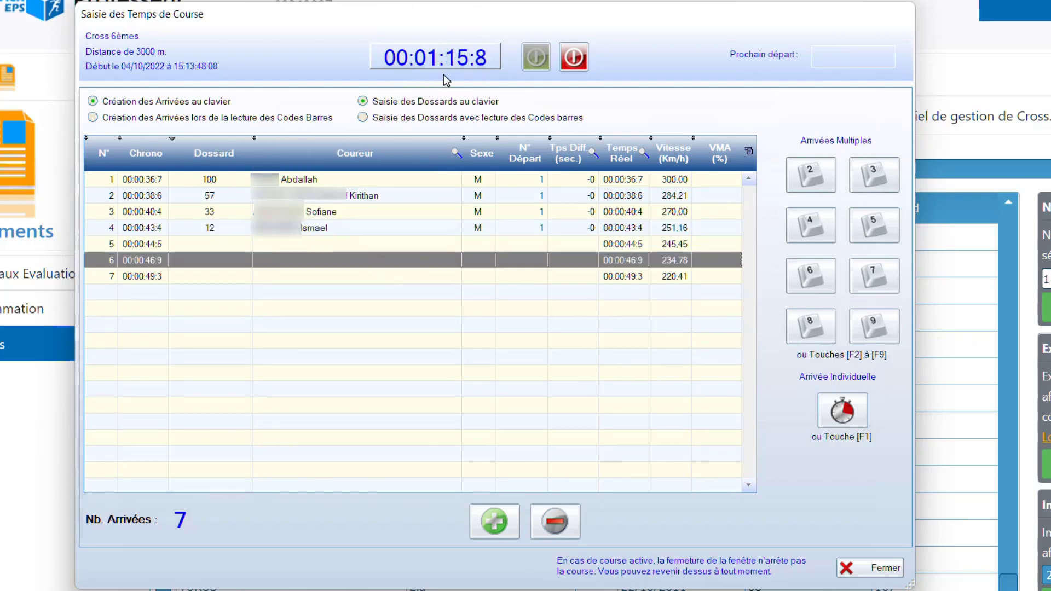
Record one more individual arrival and permanently stop the race, leaving the remaining bib numbers blank
click(852, 412)
click(223, 246)
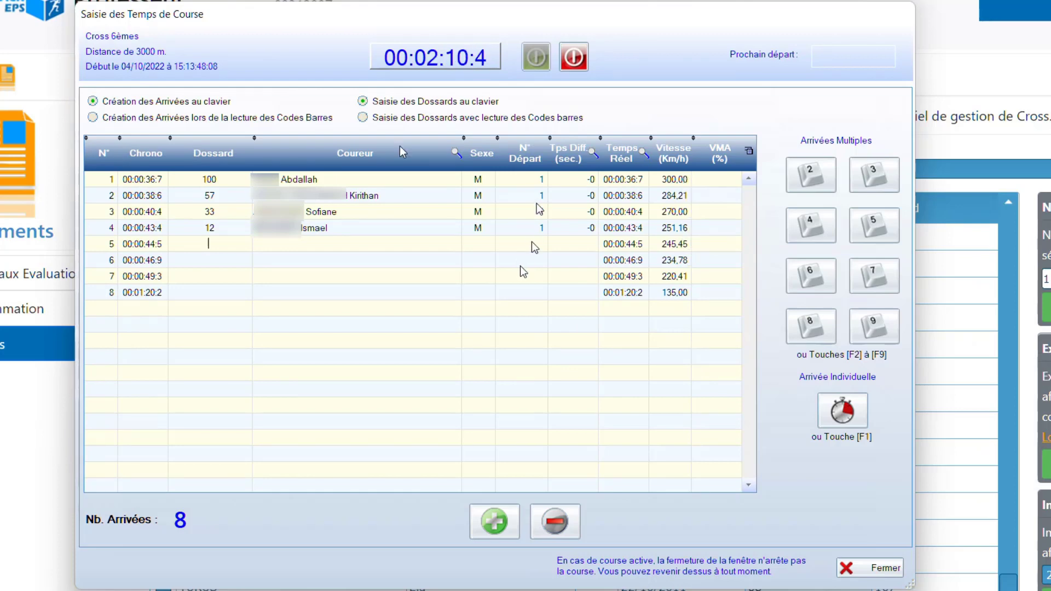
click(572, 66)
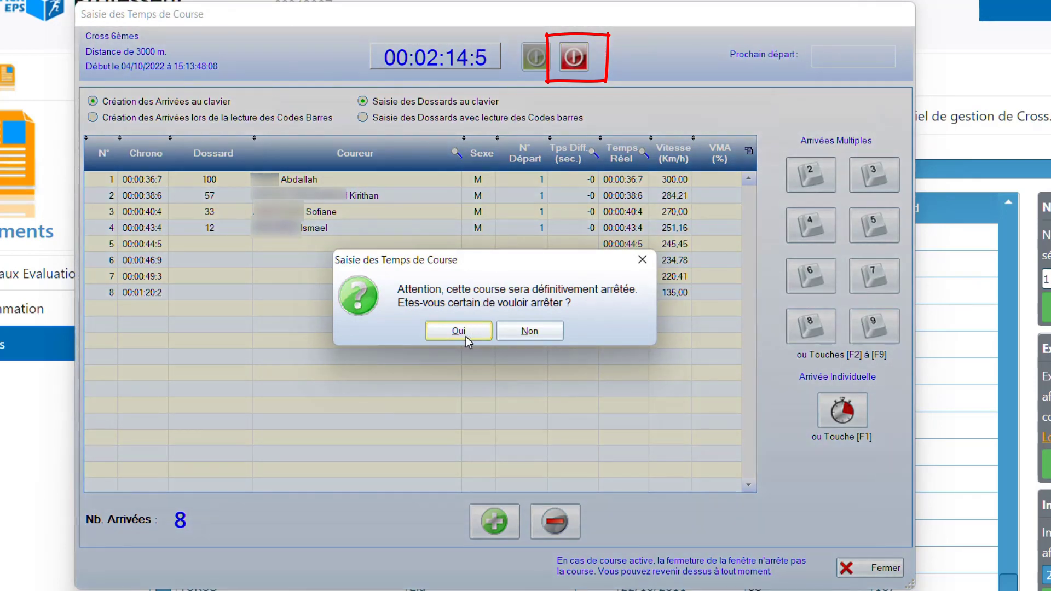
click(467, 336)
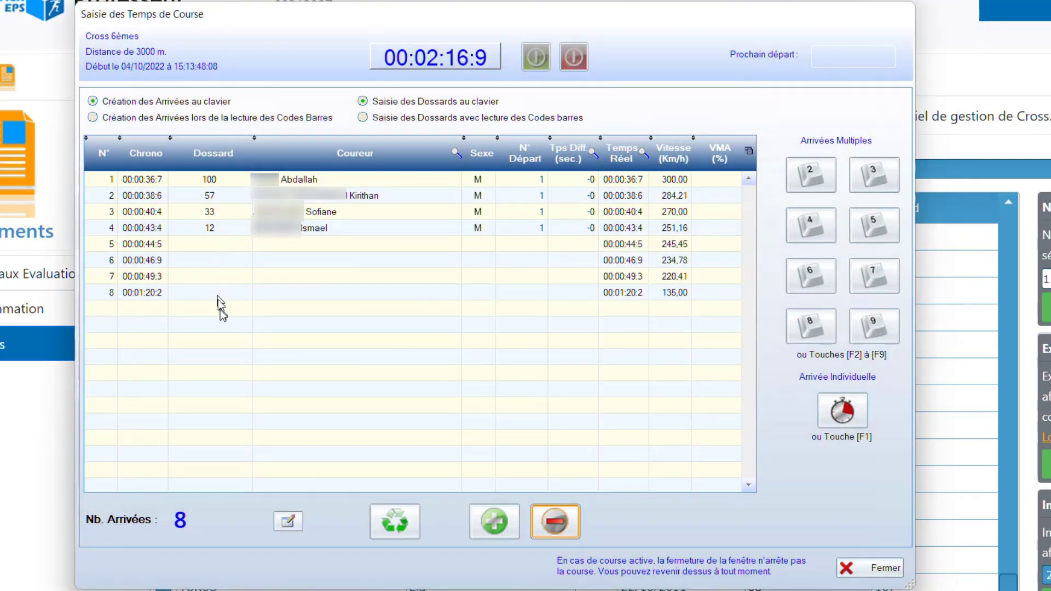
click(862, 572)
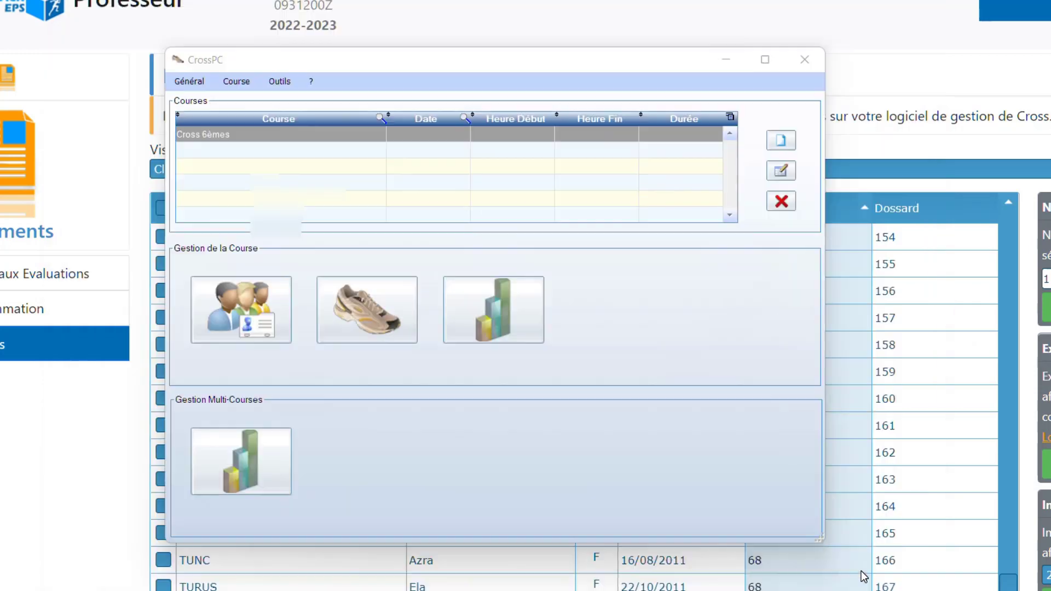
Open the results of the Cross 6èmes race
click(491, 317)
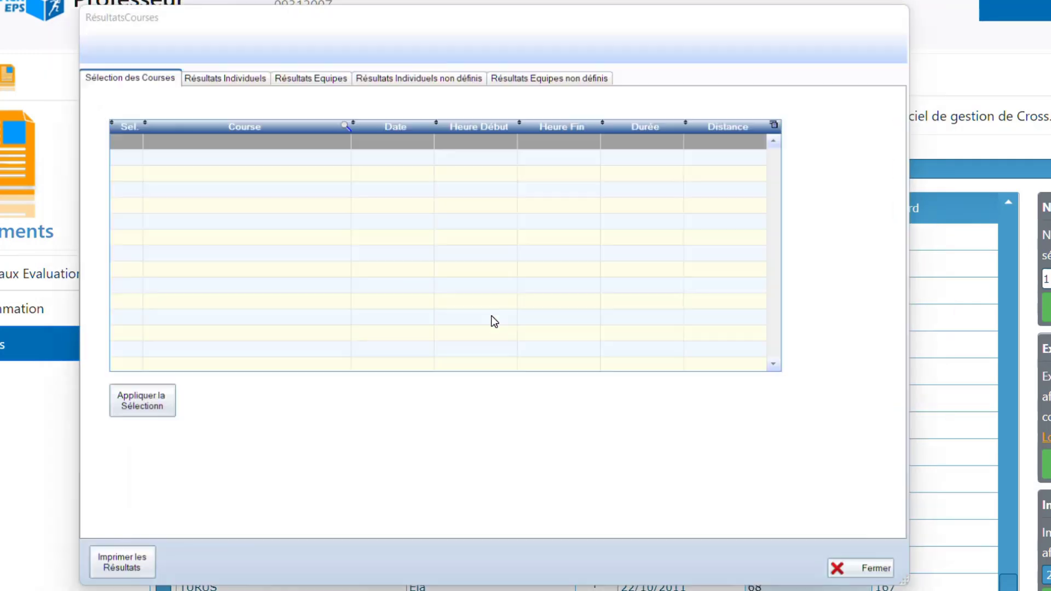